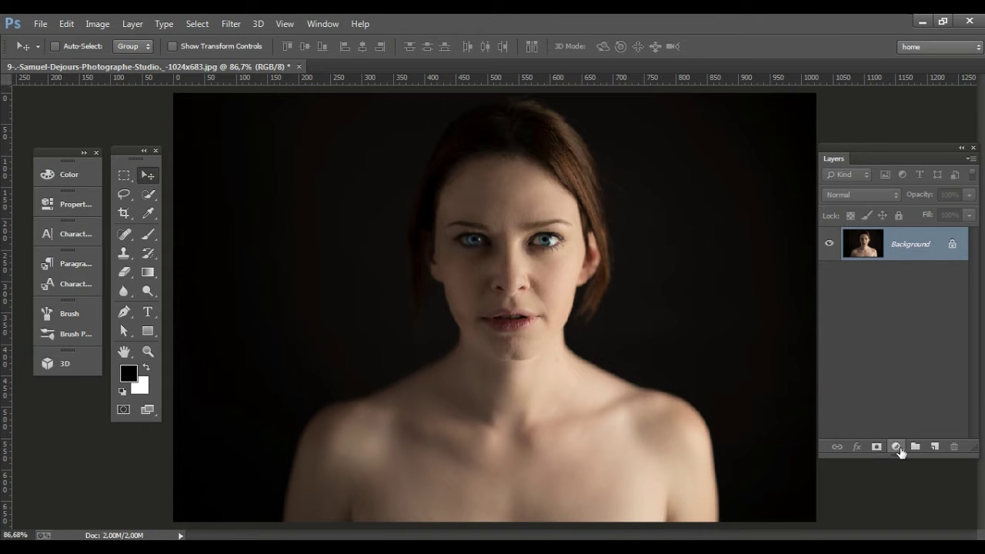
- Add a black #000000 Solid Color fill layer over the portrait
click(896, 447)
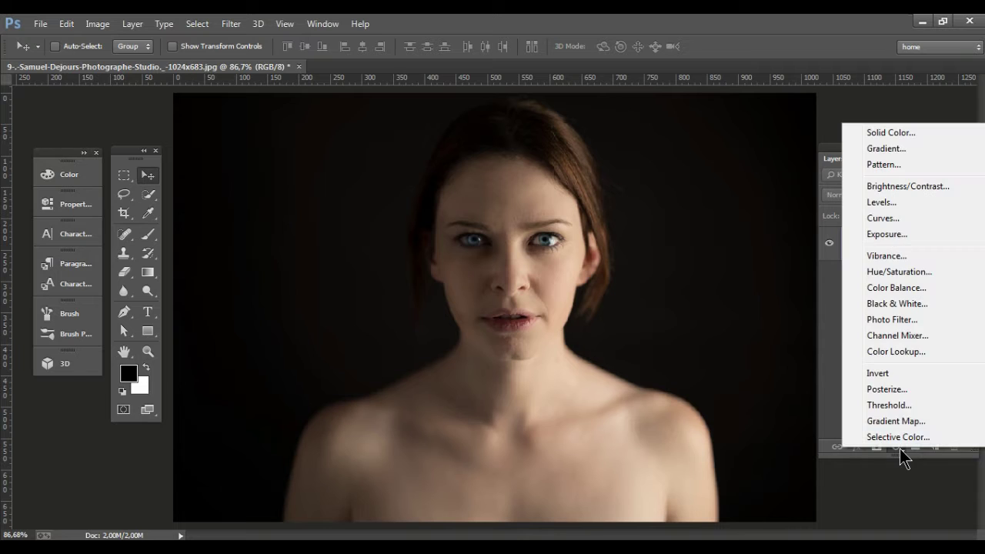
click(880, 134)
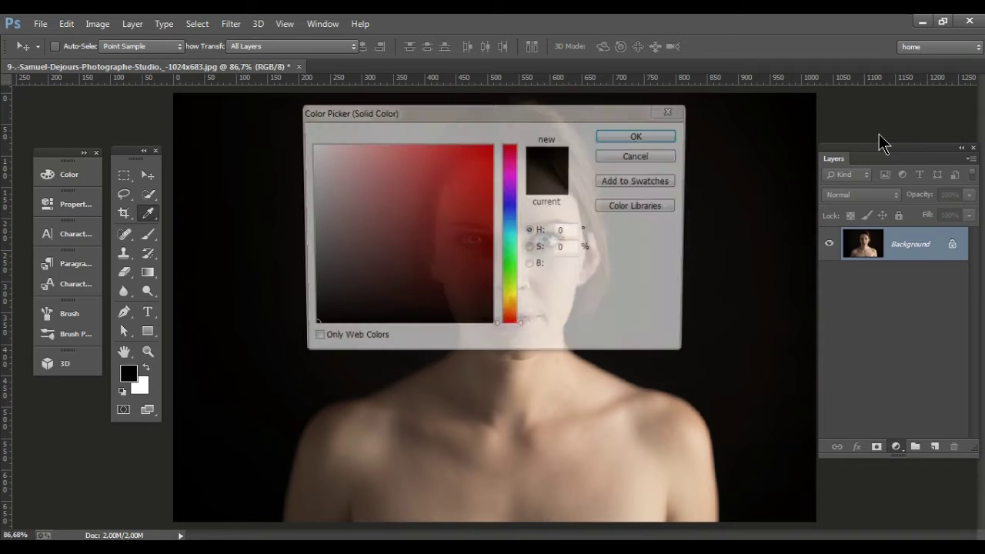
click(657, 138)
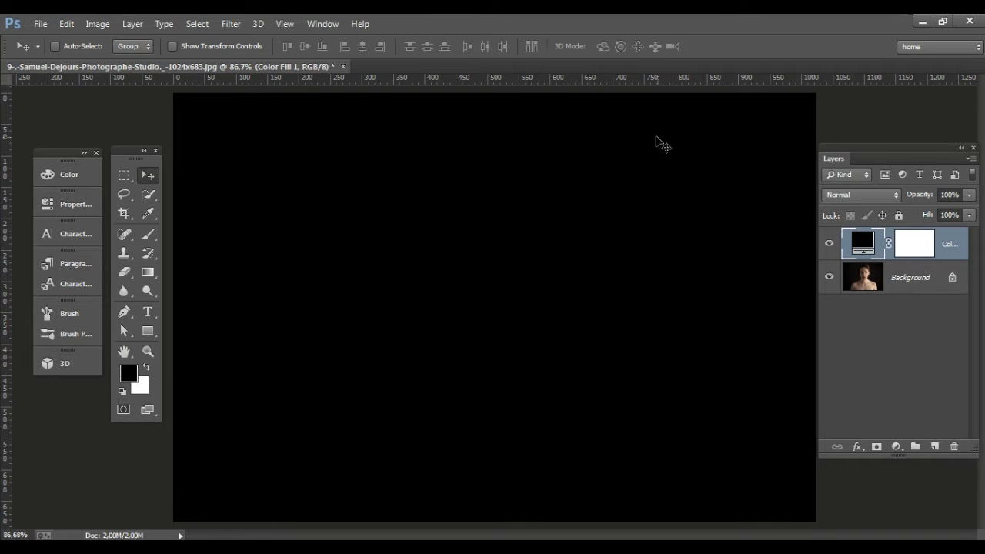
- Render Clouds into the Color Fill layer, allowing it to be rasterized
click(242, 31)
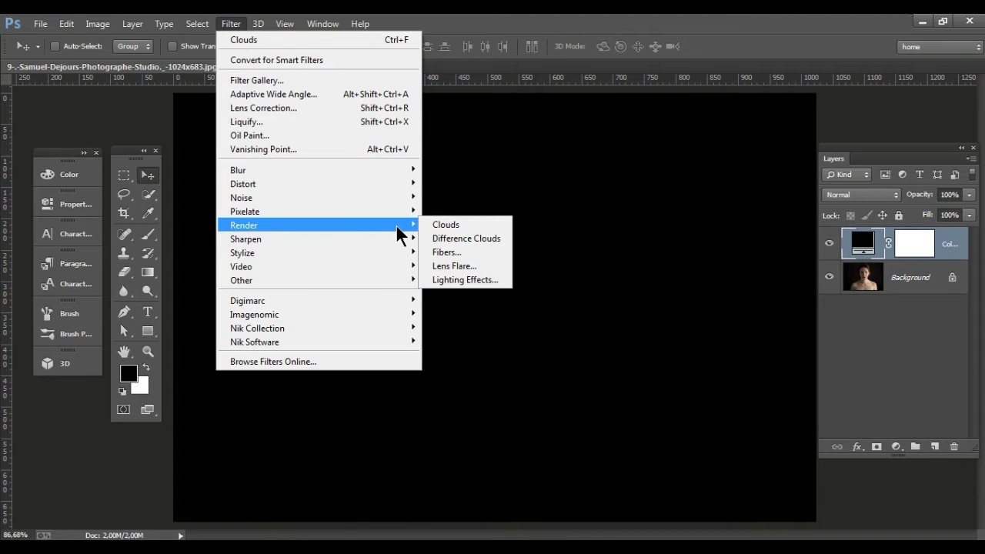
mouse_move(244, 225)
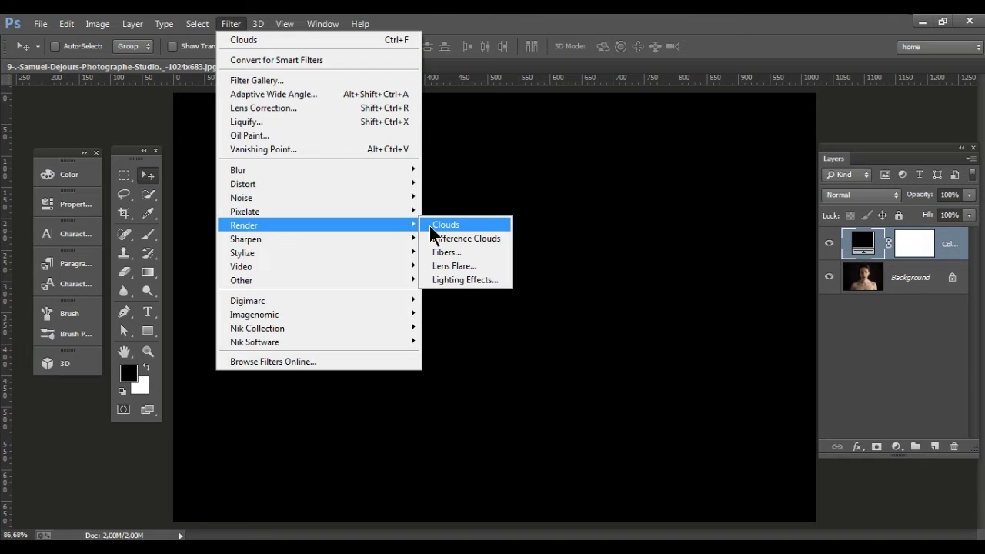
click(433, 225)
click(449, 227)
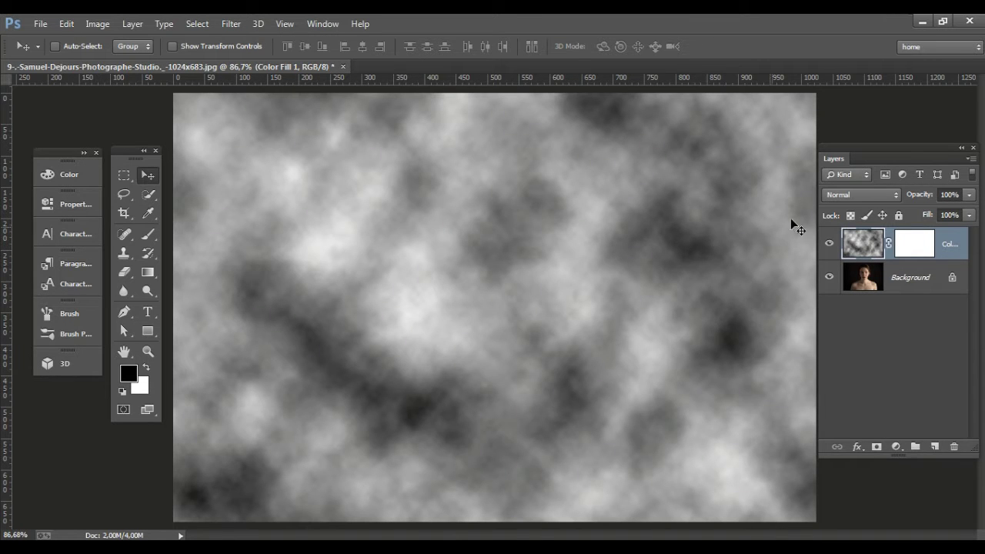
- Set the cloud layer to Screen mode at 20% opacity, then select the Background layer
click(839, 197)
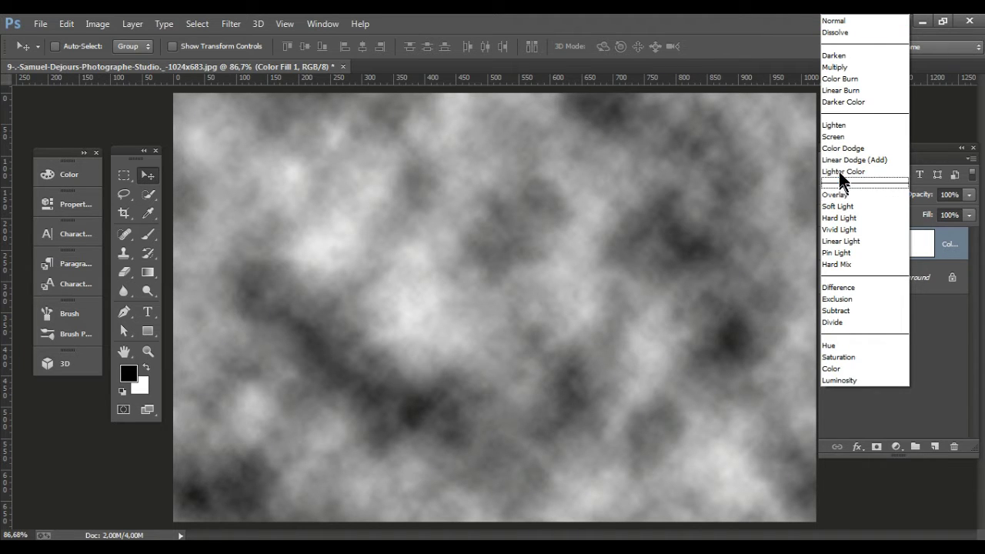
click(835, 136)
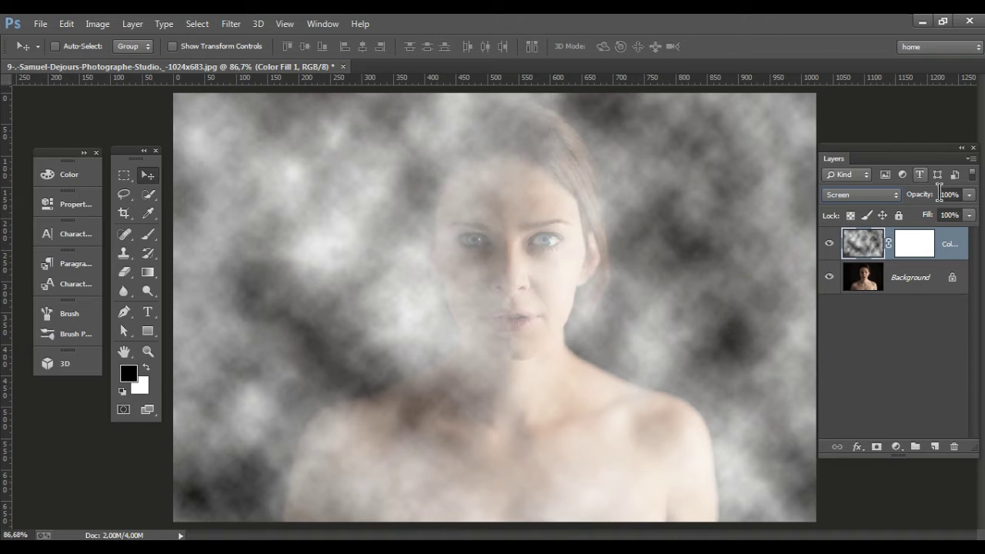
click(969, 197)
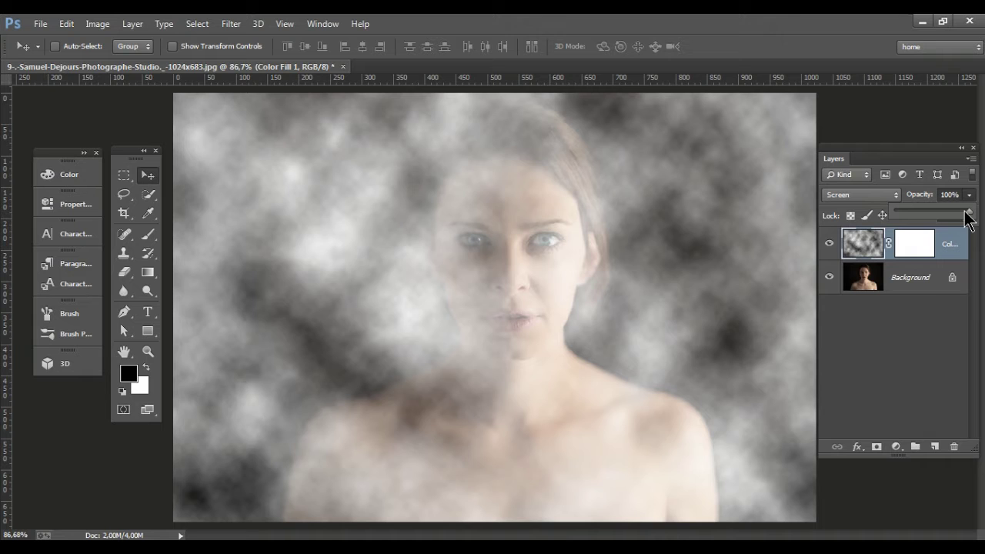
drag(965, 214, 916, 223)
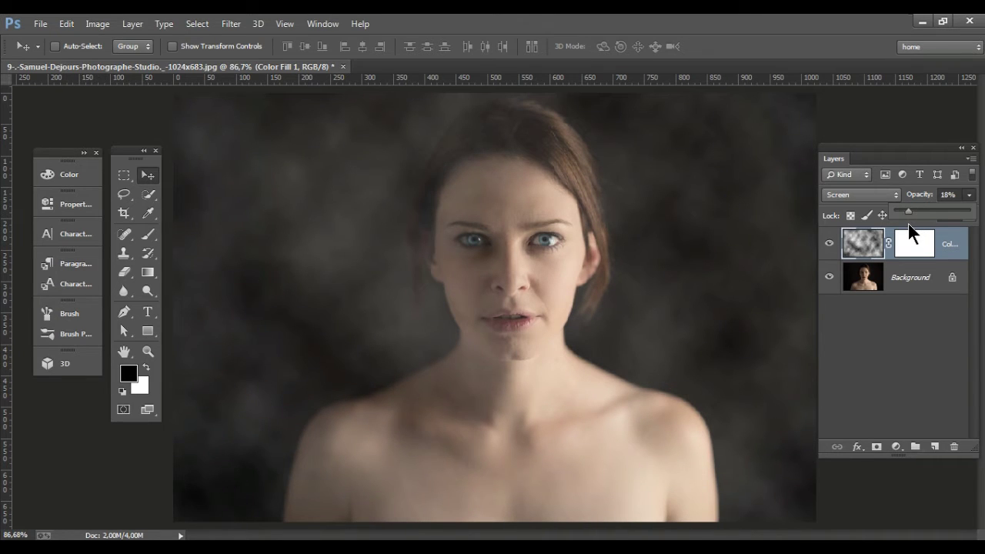
drag(909, 225, 911, 228)
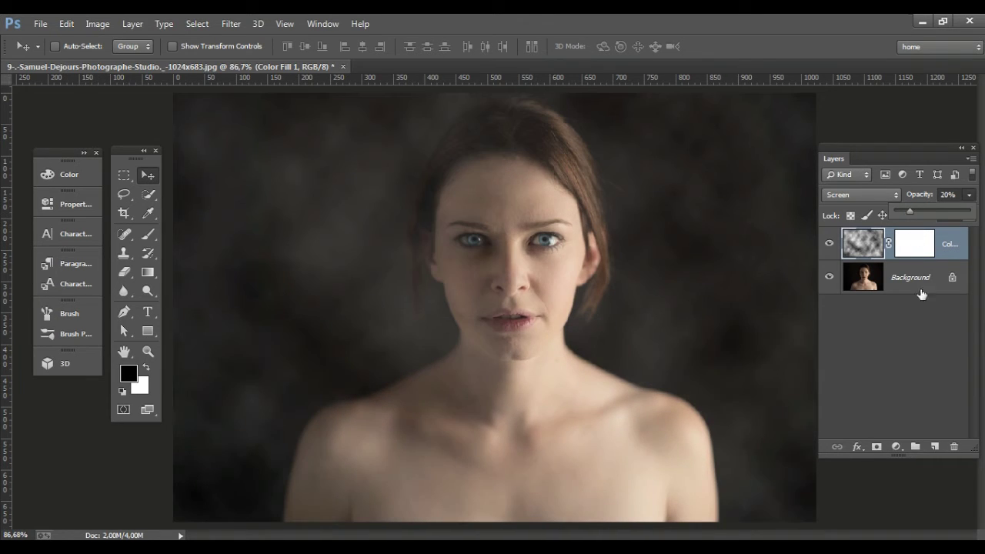
click(912, 352)
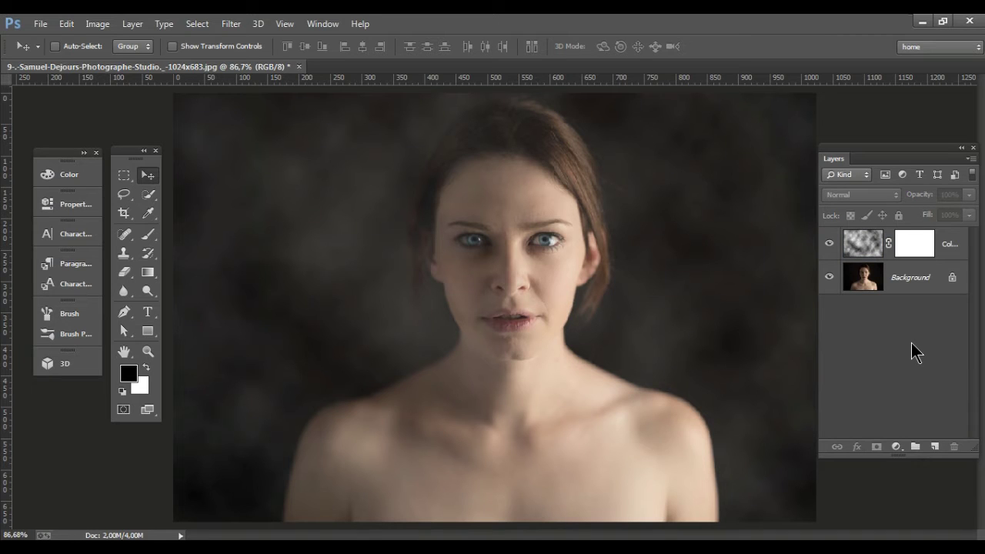
- Set up a 261 px Eraser on the Color Fill cloud layer
click(124, 273)
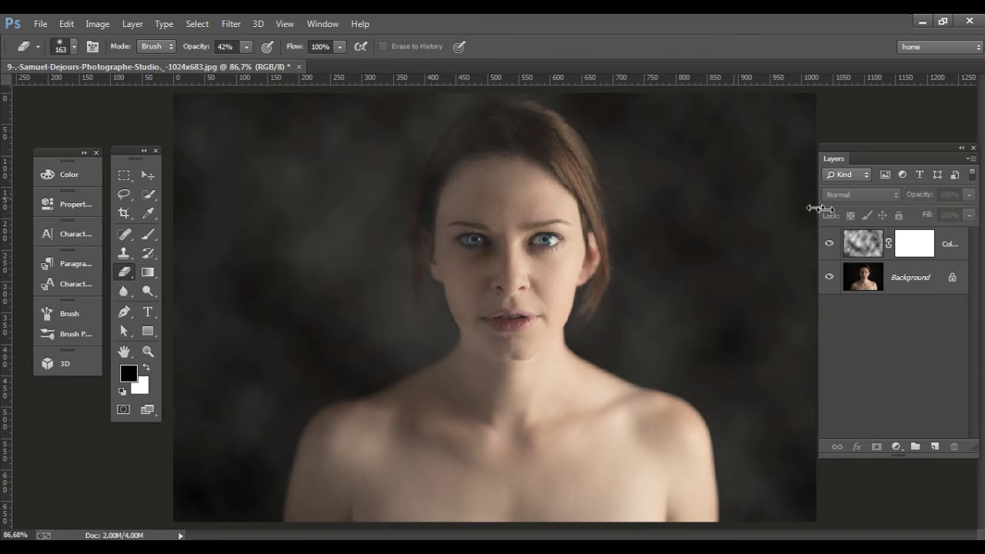
click(850, 247)
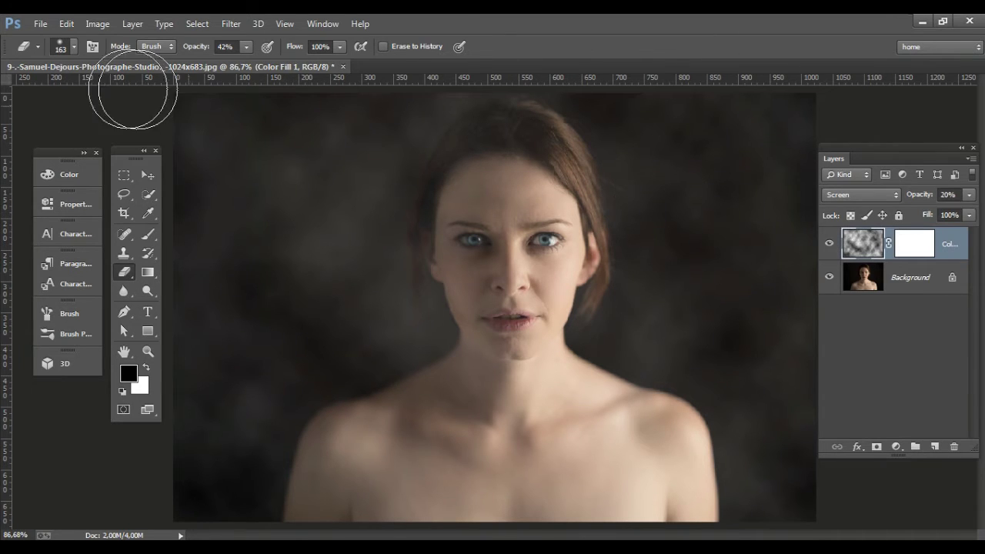
click(74, 47)
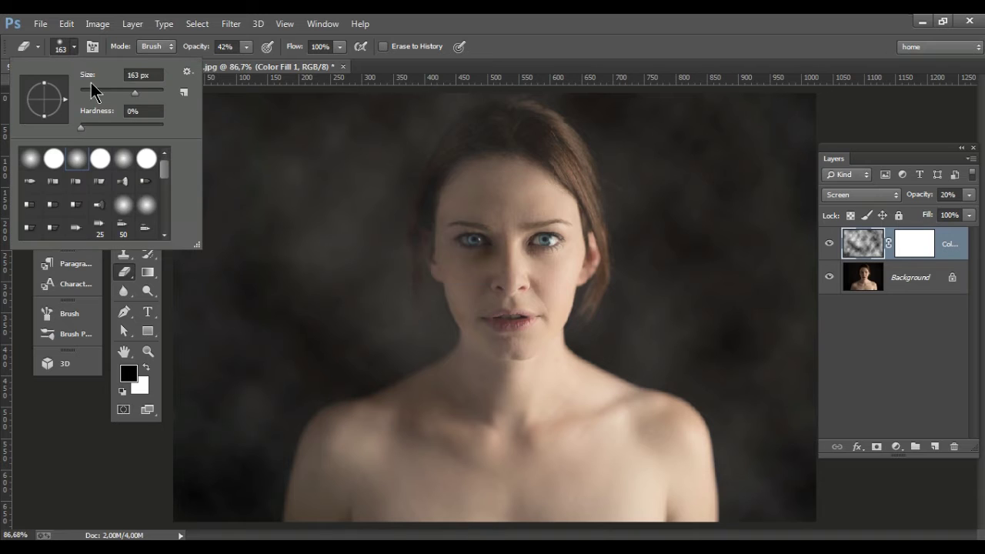
drag(135, 93, 140, 93)
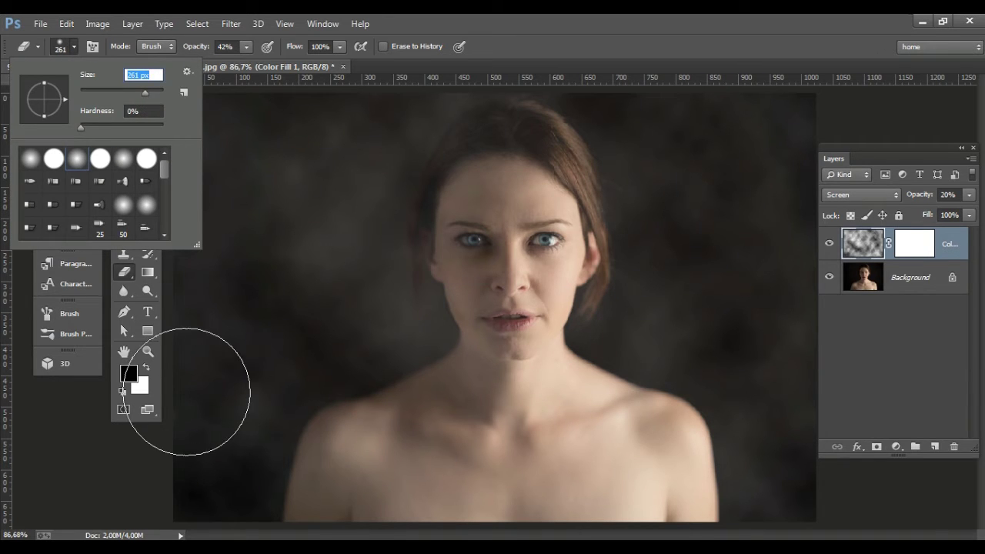
key(Return)
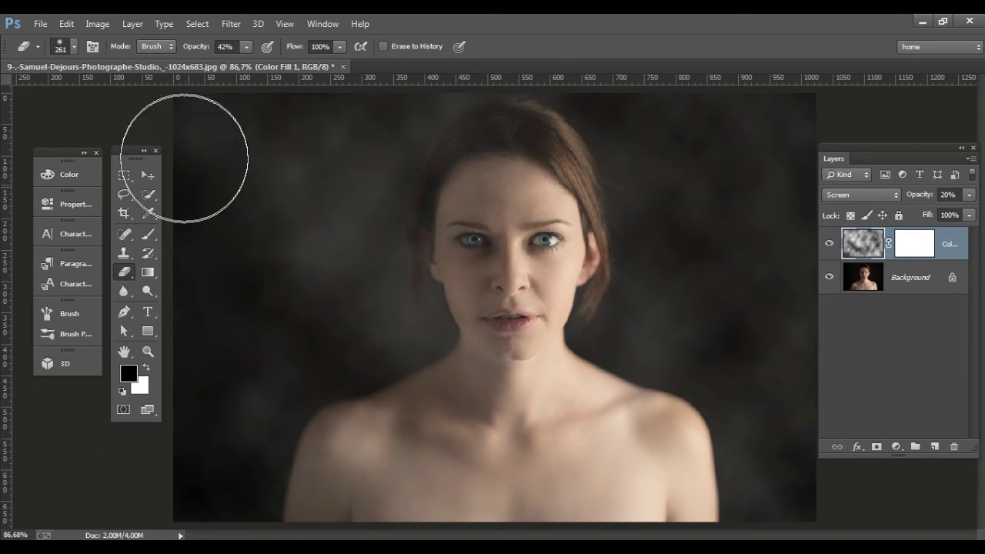
- Erase cloud haze at the top-left corner, right edge and lower-left area
drag(185, 156, 181, 121)
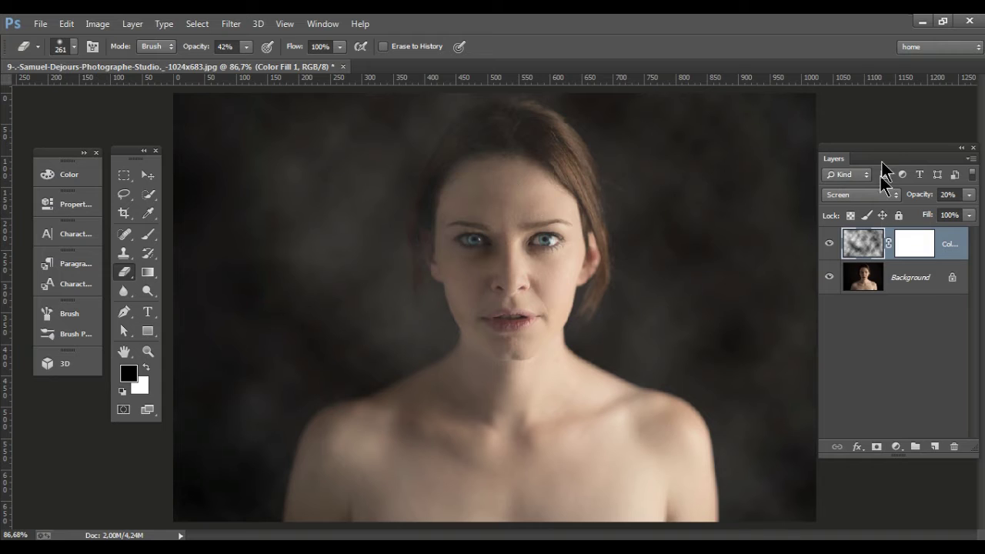
drag(820, 138, 823, 365)
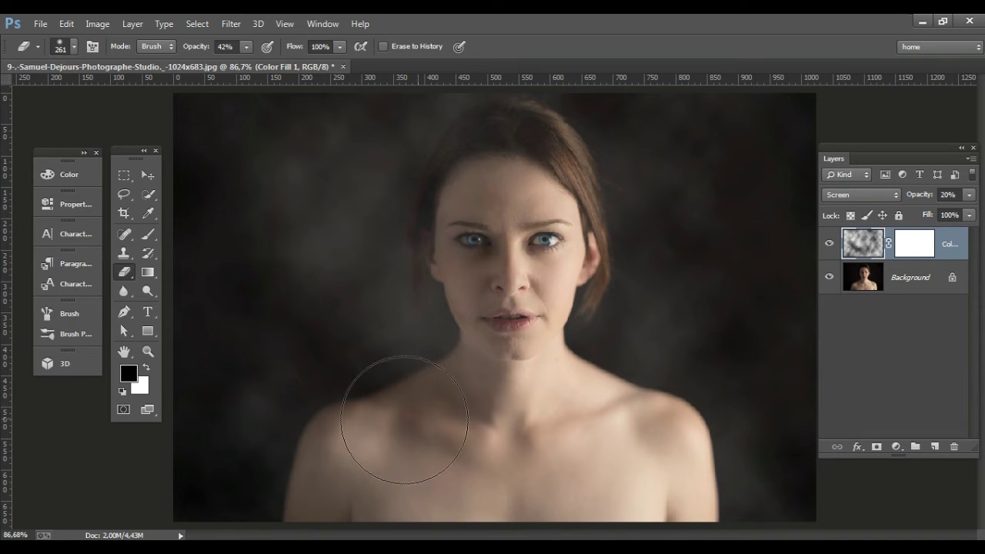
mouse_move(395, 429)
mouse_down()
mouse_move(201, 408)
mouse_move(176, 157)
mouse_up()
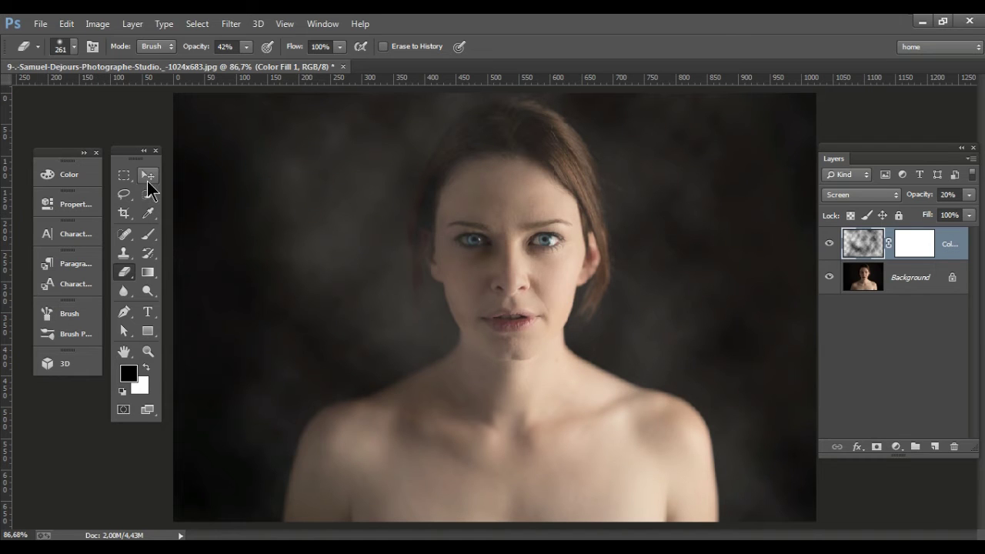
- At 100% eraser strength, fully erase haze along the right and left edges
click(244, 48)
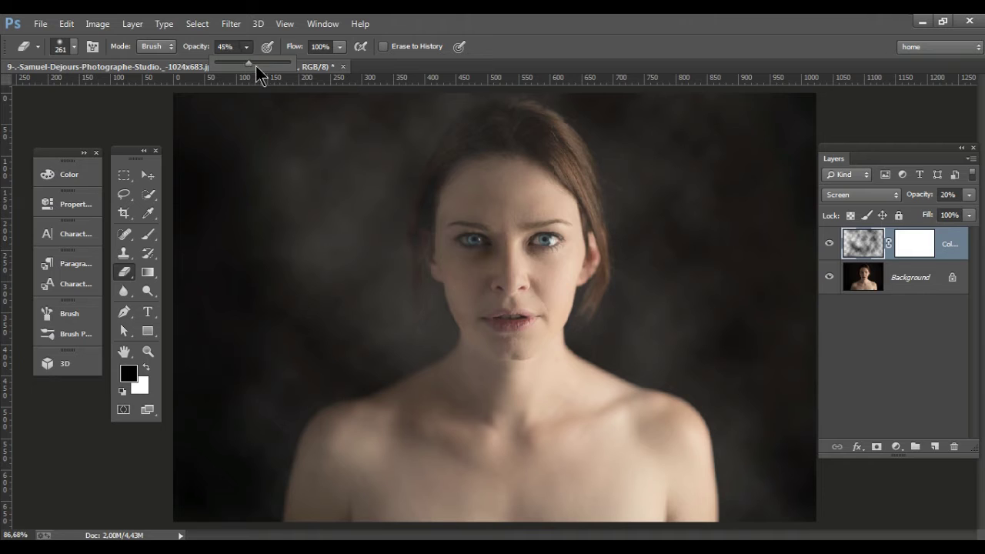
drag(257, 68, 300, 77)
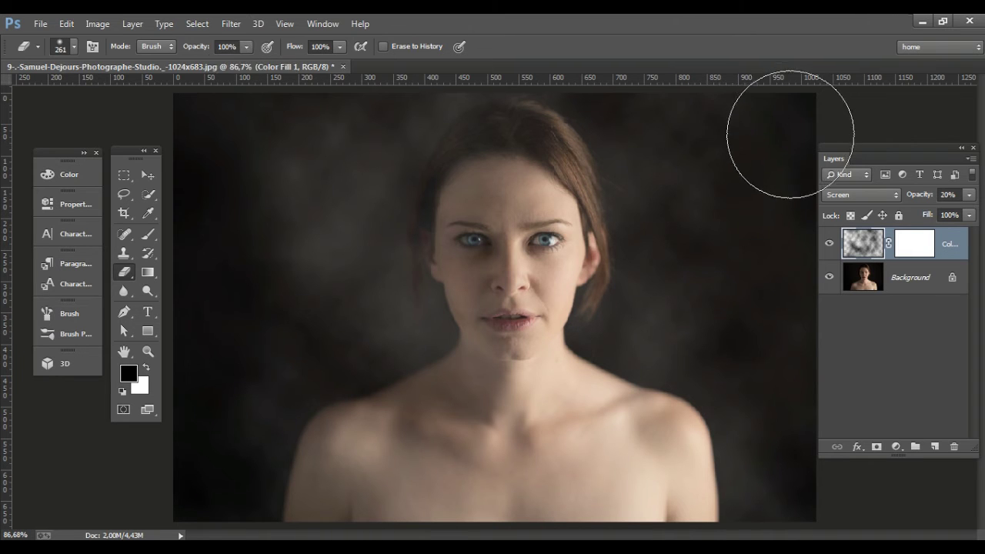
drag(790, 135, 824, 393)
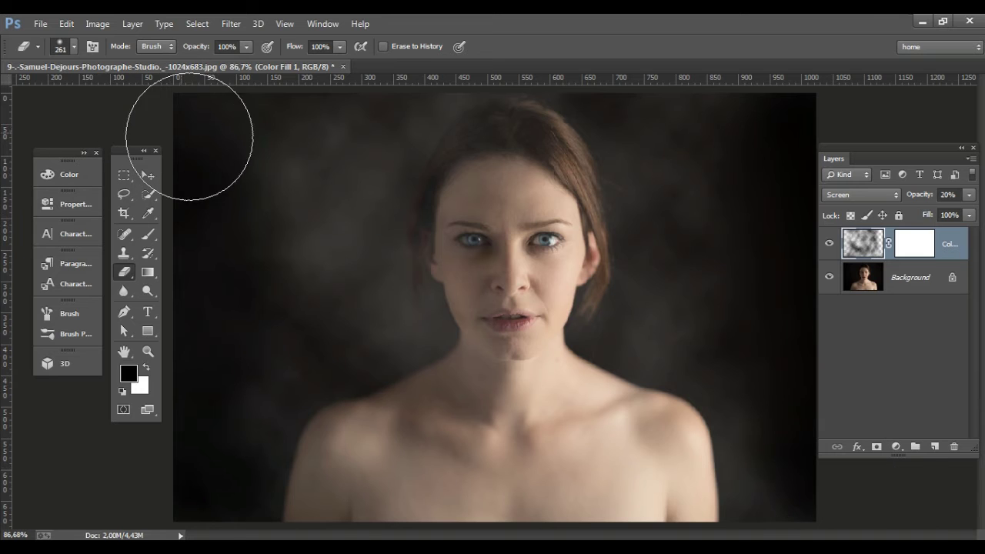
mouse_move(189, 137)
mouse_down()
mouse_move(209, 220)
mouse_move(198, 395)
mouse_up()
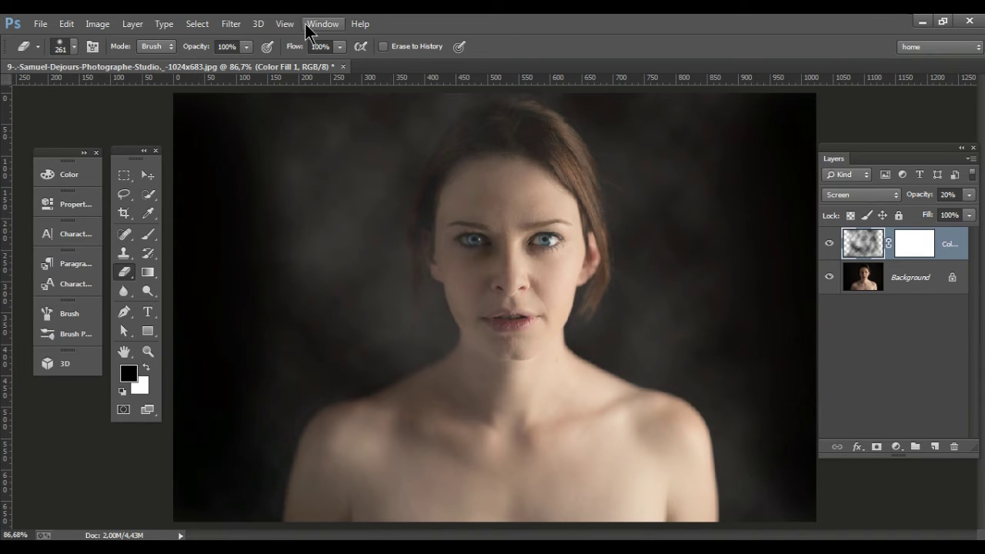
- At 25% eraser strength, lightly erase haze on the left and right background
click(245, 47)
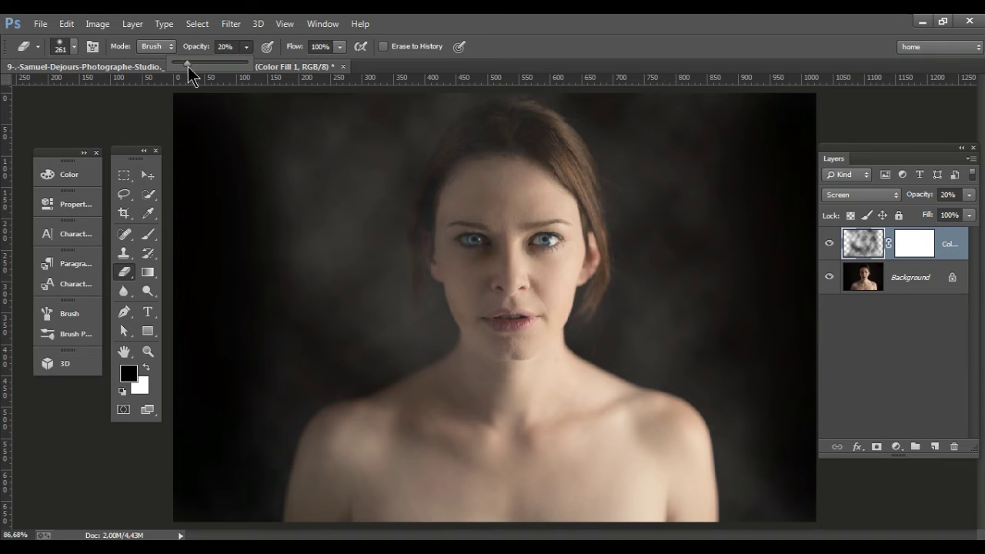
drag(190, 68, 193, 68)
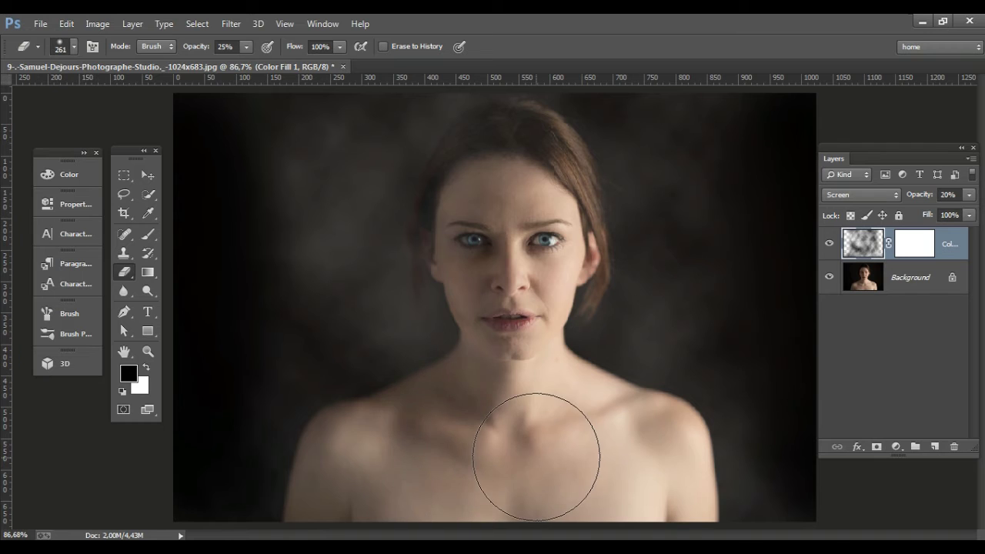
mouse_move(228, 153)
mouse_down()
mouse_move(255, 465)
mouse_move(305, 295)
mouse_up()
mouse_move(692, 253)
mouse_down()
mouse_move(664, 176)
mouse_move(762, 479)
mouse_up()
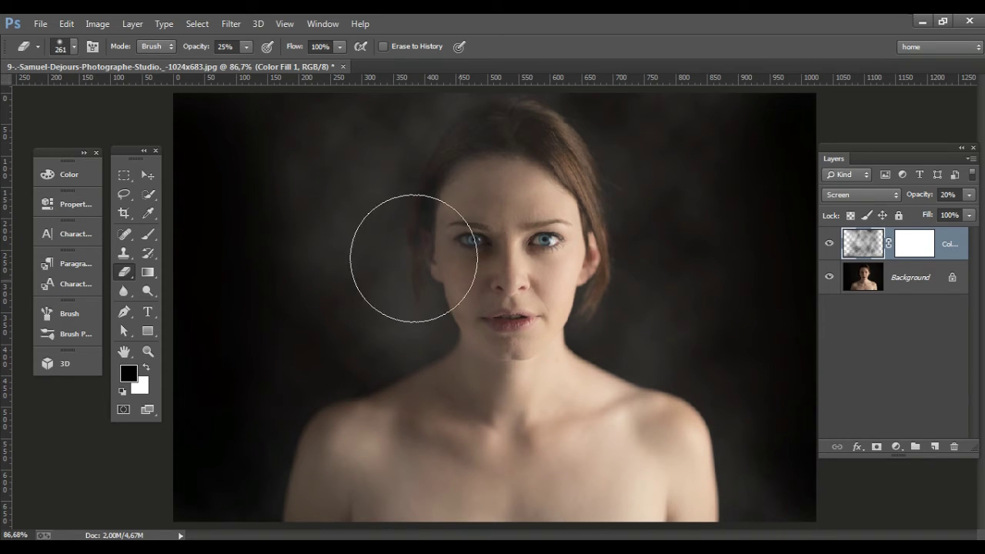
click(147, 175)
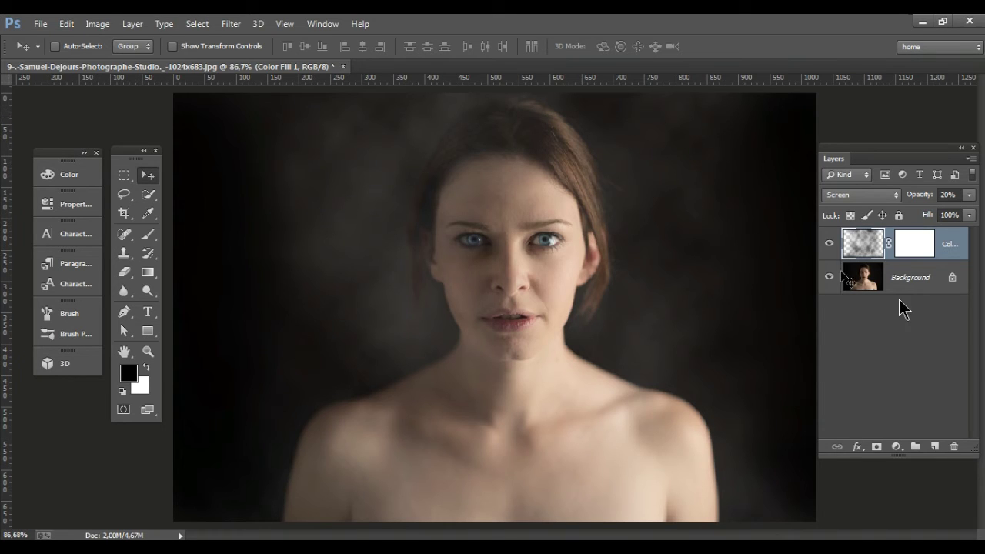
- On a new layer, paint a soft red e04242 glow over the left side
click(933, 447)
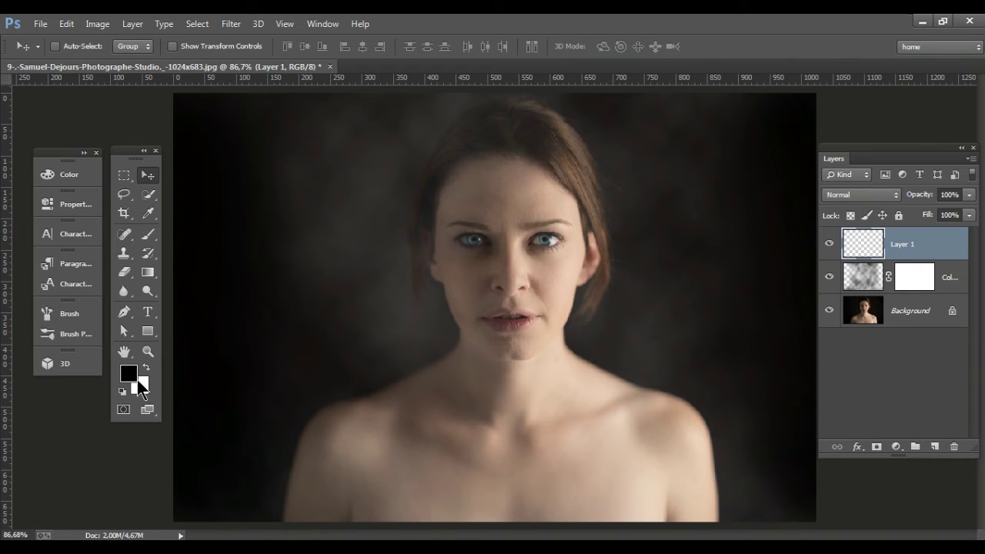
click(128, 379)
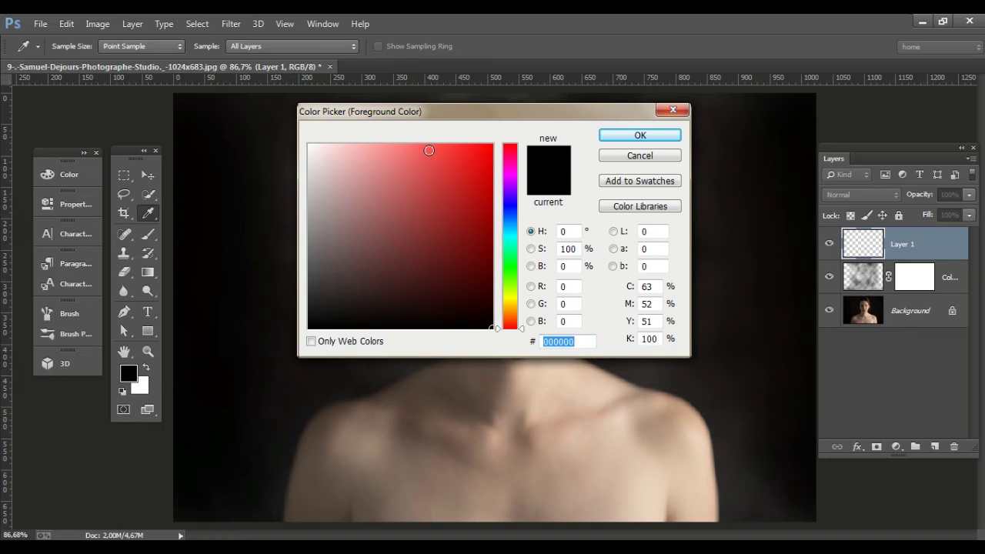
drag(428, 150, 438, 166)
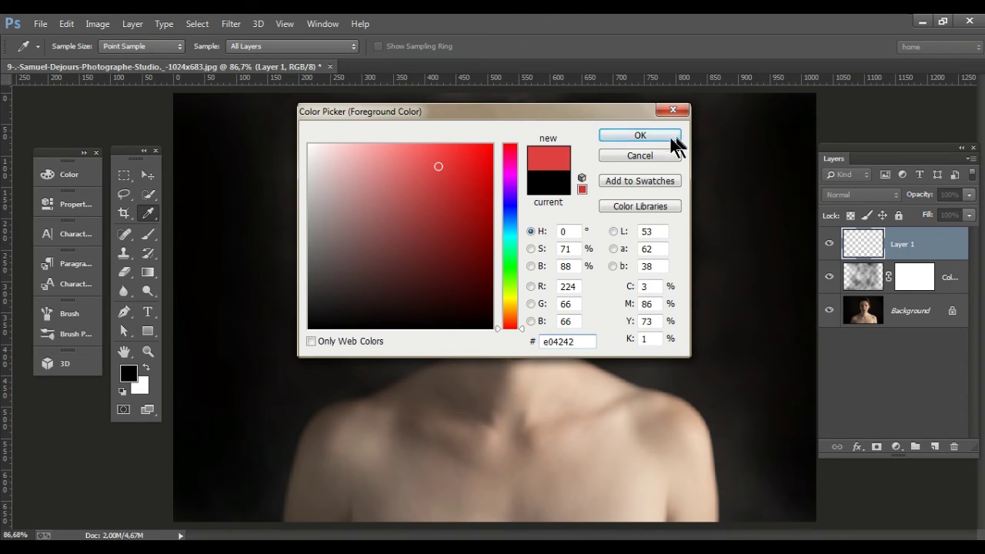
key(v)
click(638, 135)
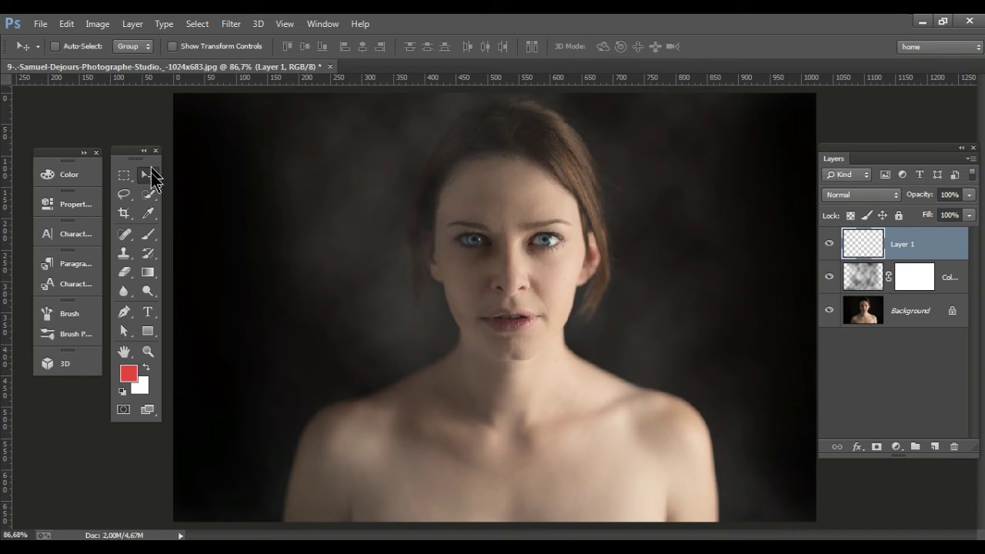
click(148, 234)
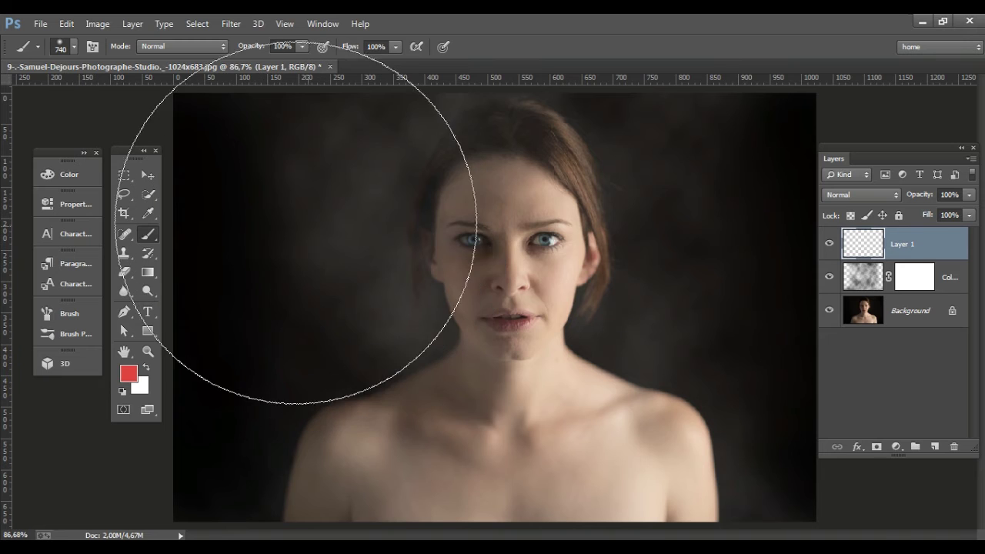
mouse_move(285, 231)
mouse_down()
mouse_move(298, 437)
mouse_move(307, 350)
mouse_move(299, 203)
mouse_move(284, 193)
mouse_move(308, 290)
mouse_move(301, 424)
mouse_up()
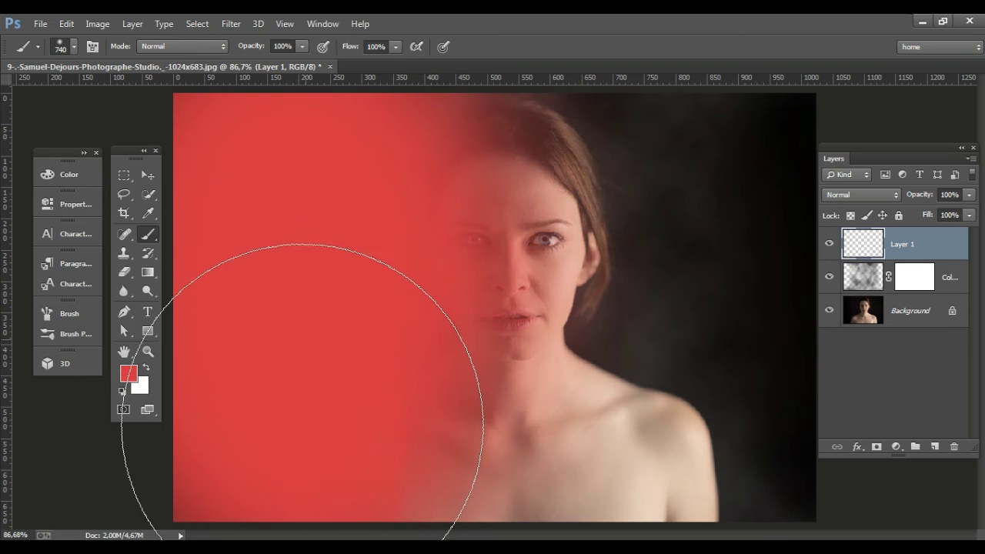
- On new Layer 2, paint a light-blue 42b9e0 glow over the right side
click(935, 447)
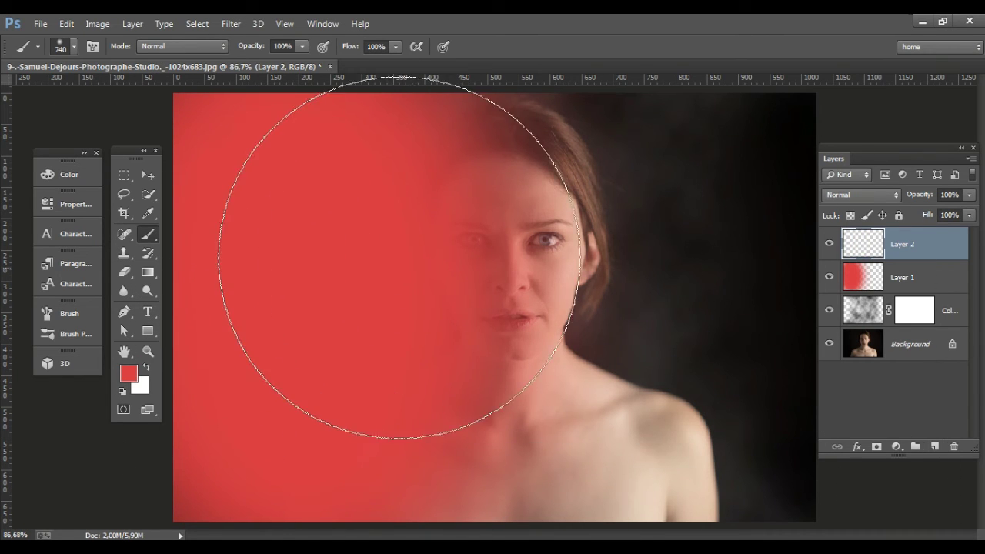
click(127, 377)
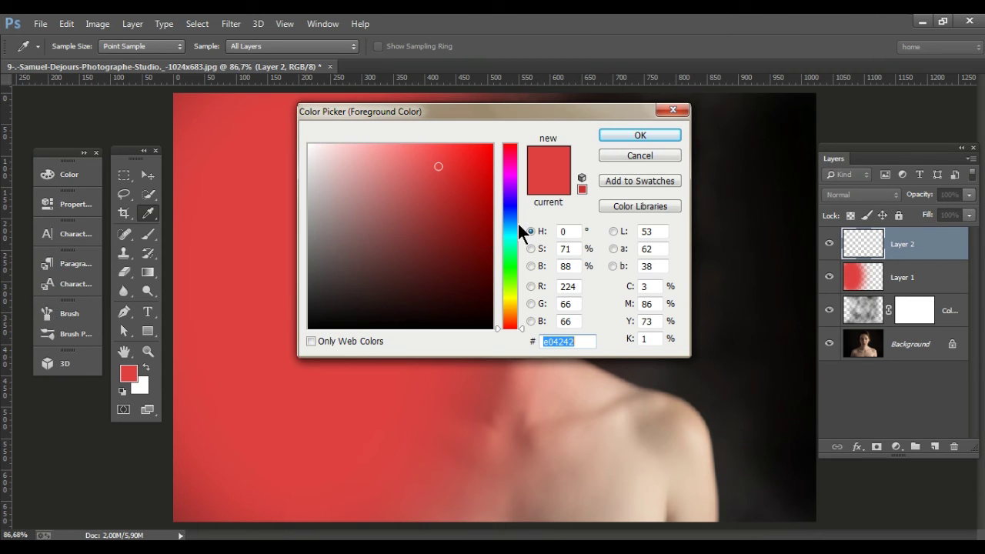
click(515, 225)
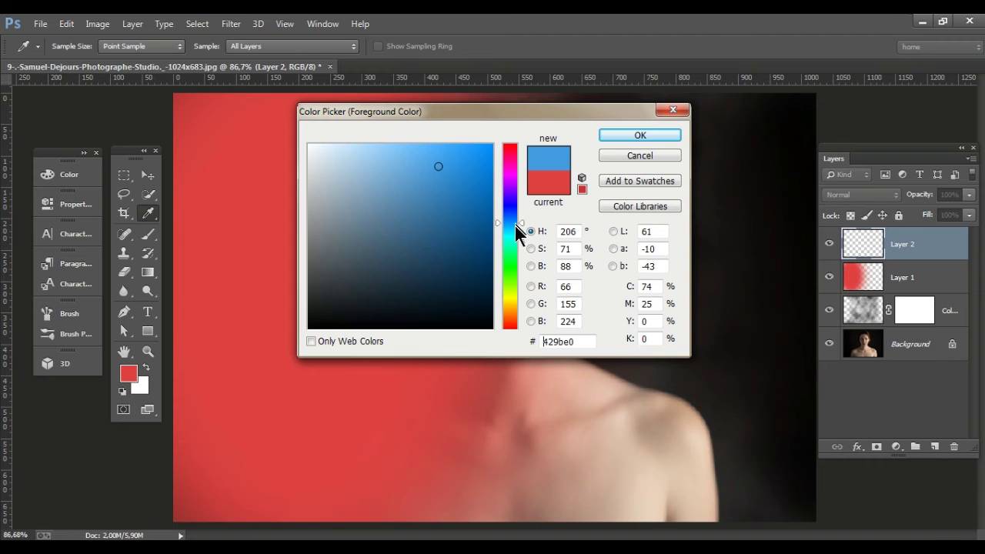
drag(514, 223, 515, 224)
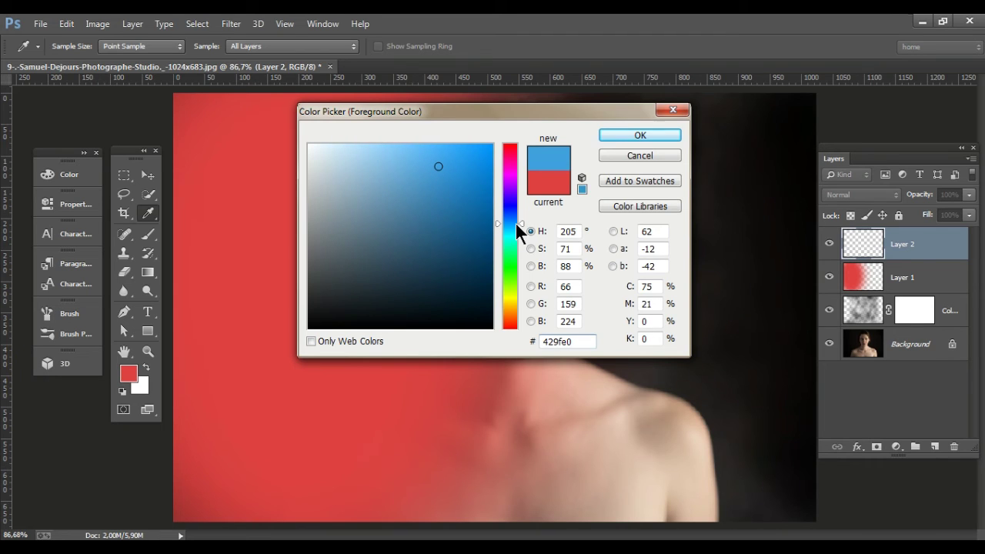
drag(515, 221, 516, 227)
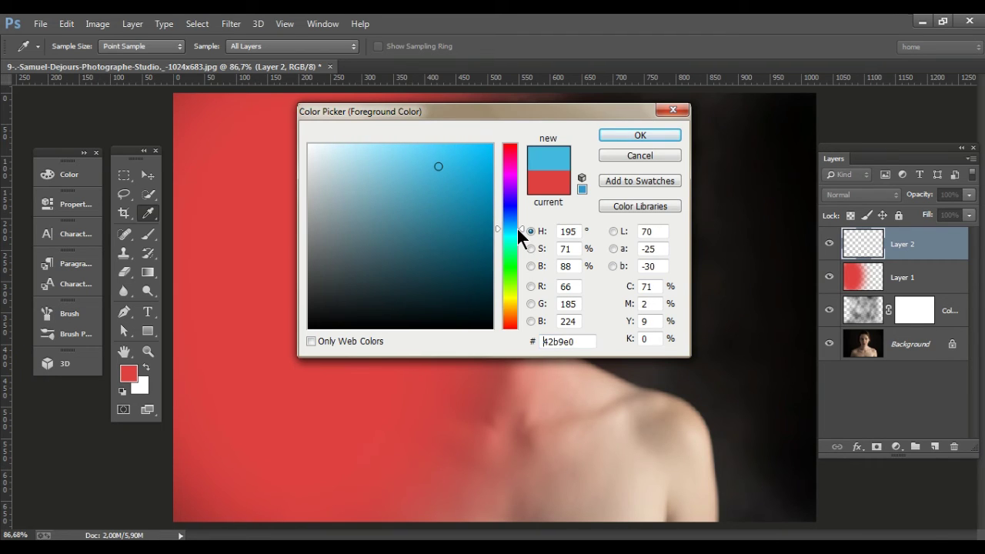
click(608, 133)
key(b)
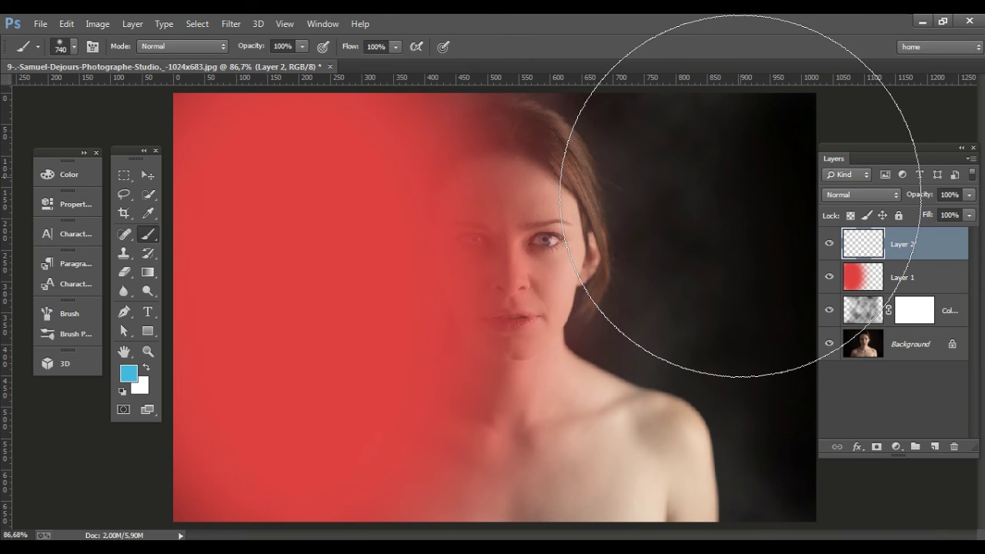
mouse_move(737, 212)
mouse_down()
mouse_move(815, 254)
mouse_move(747, 462)
mouse_move(792, 347)
mouse_move(724, 240)
mouse_move(714, 164)
mouse_move(759, 417)
mouse_up()
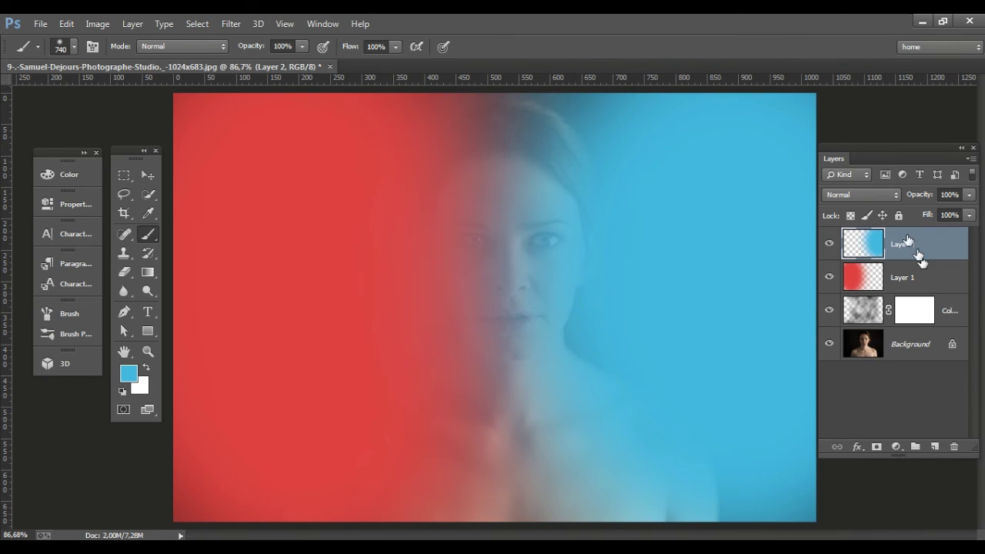
click(883, 199)
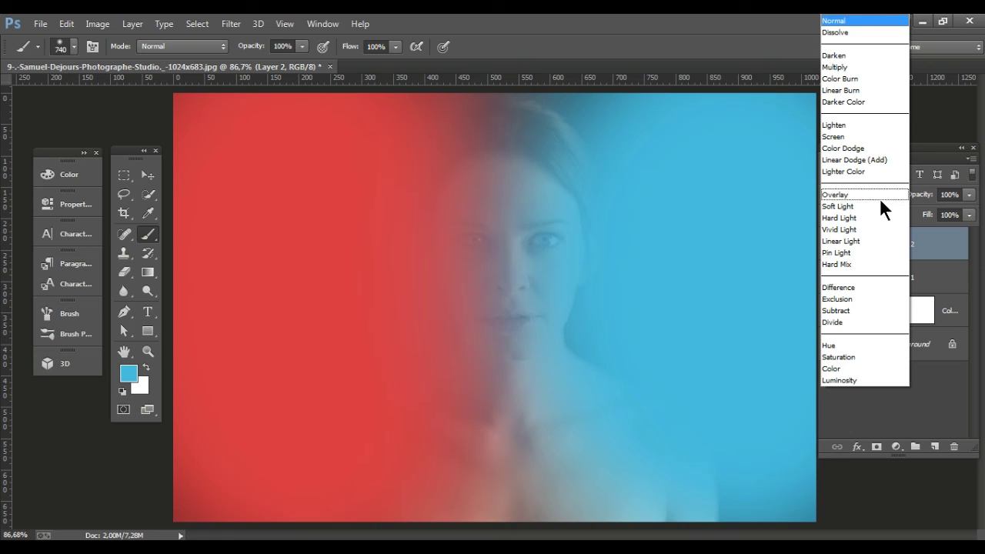
- Set both Layer 2 and Layer 1 to Soft Light blend mode
click(862, 205)
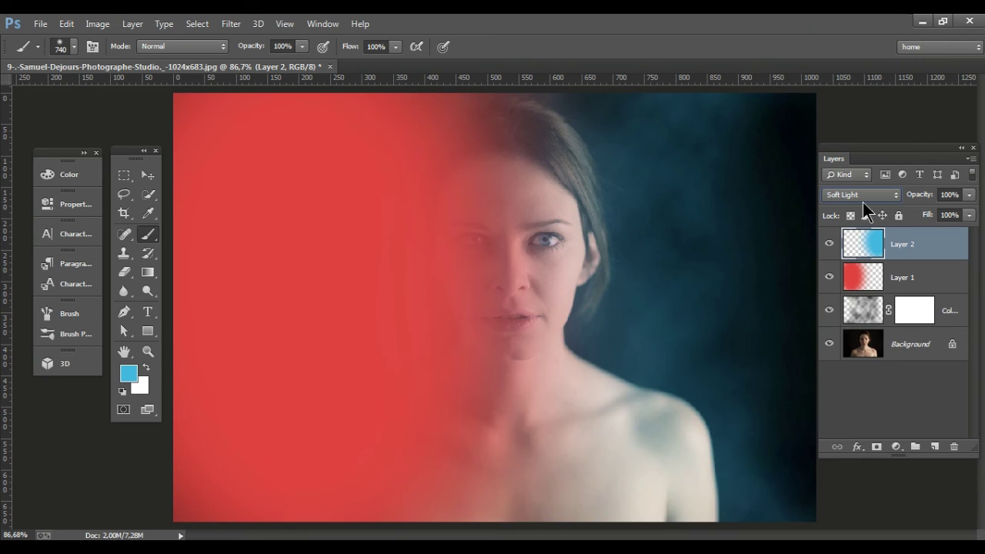
click(915, 279)
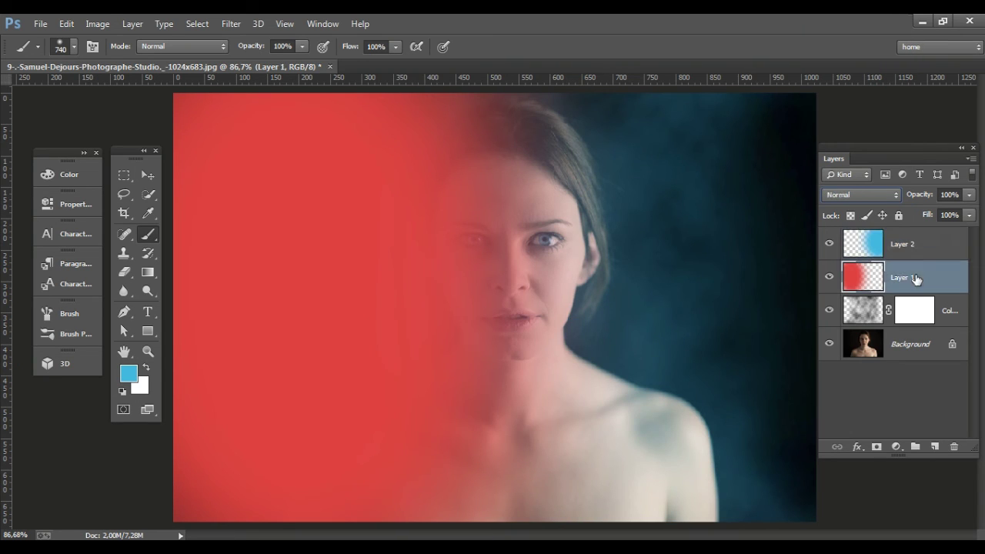
click(876, 195)
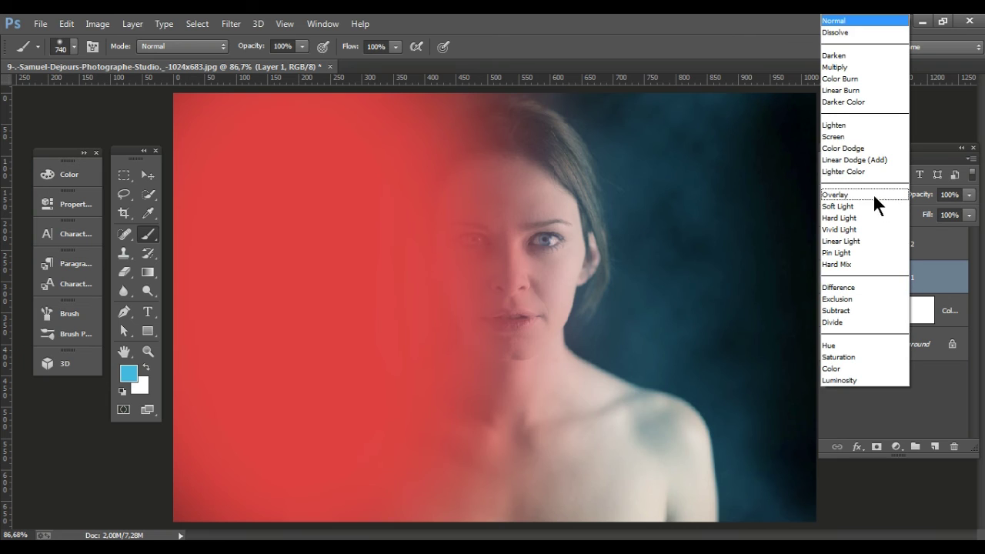
click(859, 206)
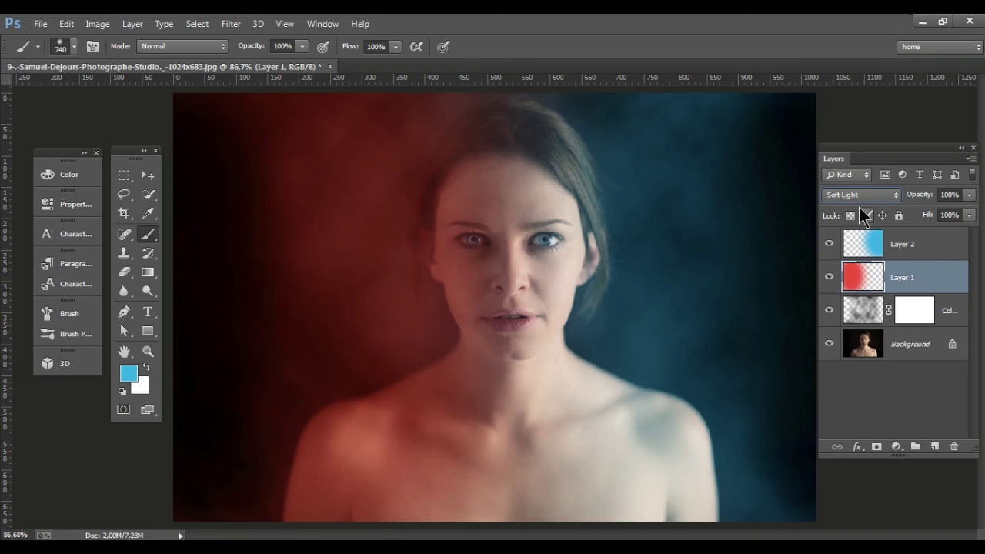
click(145, 177)
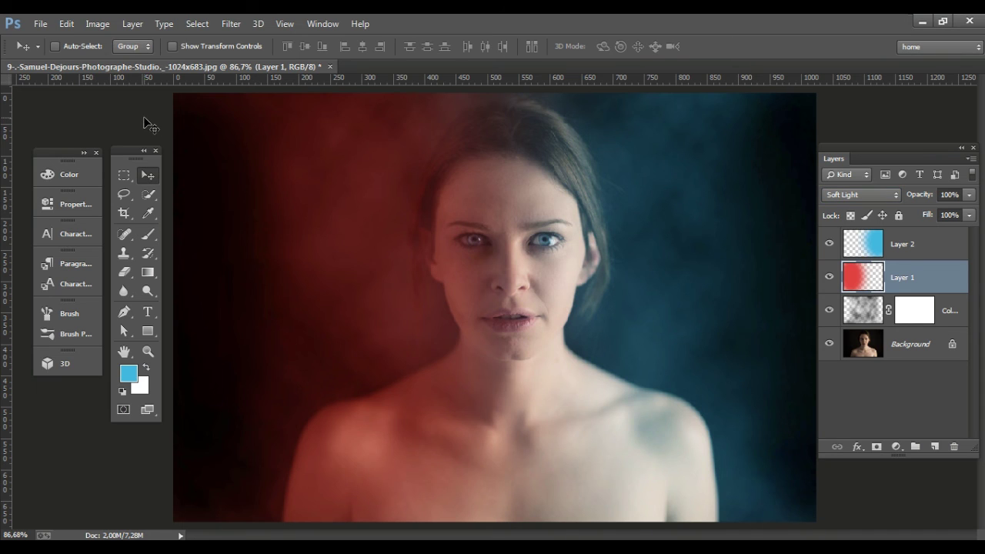
- Group Color Fill, Layer 1 and Layer 2 into Group 1, then hide it to compare
shift+click(958, 301)
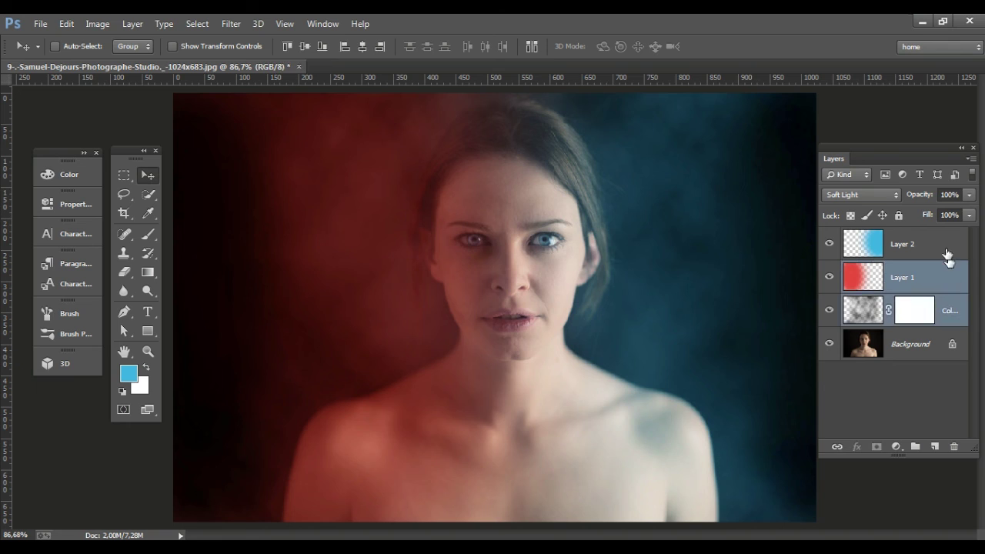
shift+click(946, 252)
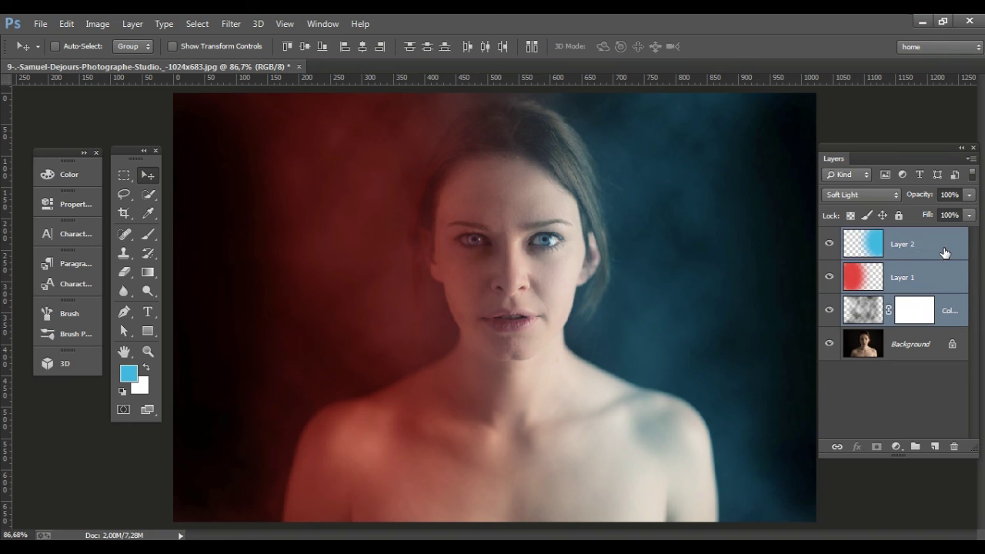
key(ctrl+g)
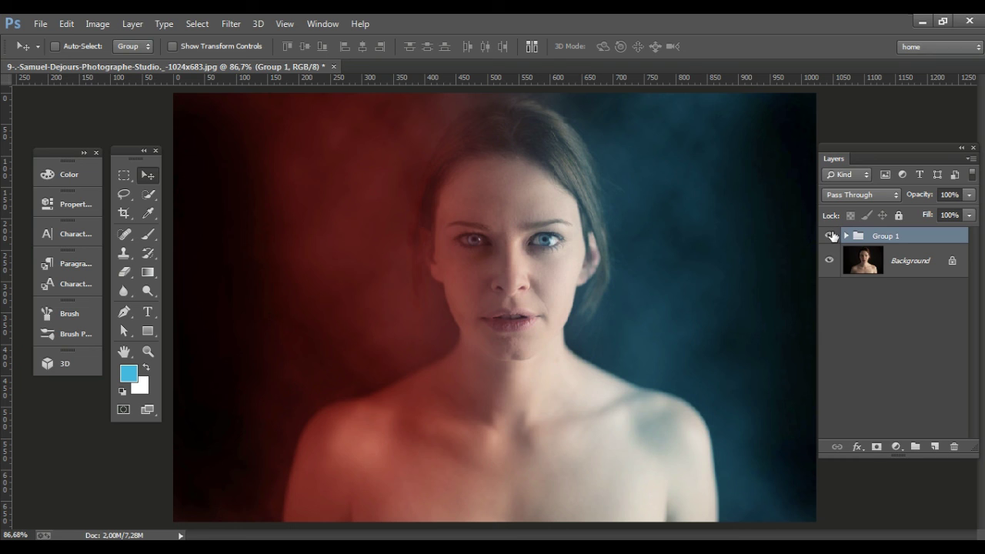
click(830, 235)
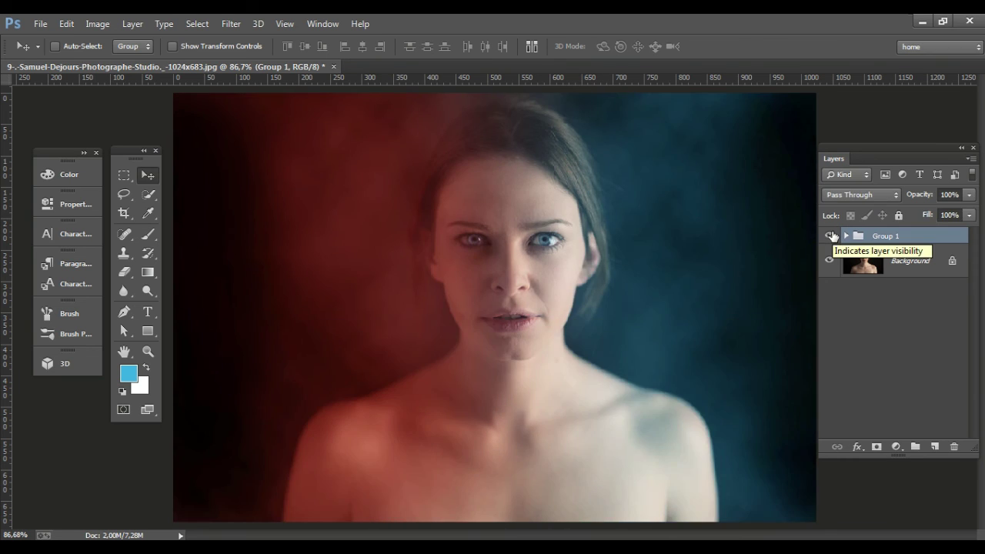